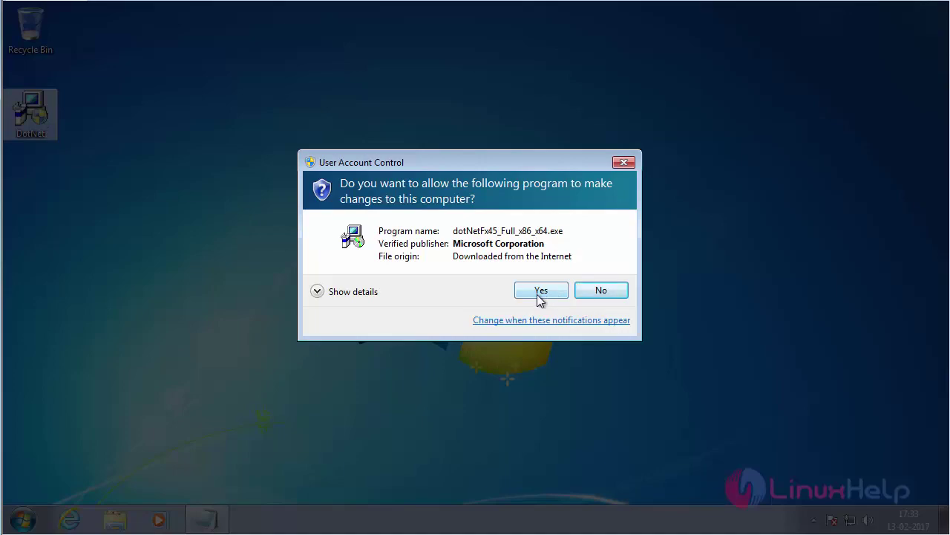
# - Approve the UAC prompt, accept the license, and install .NET Framework 4.5 through to Finish
pyautogui.click(540, 292)
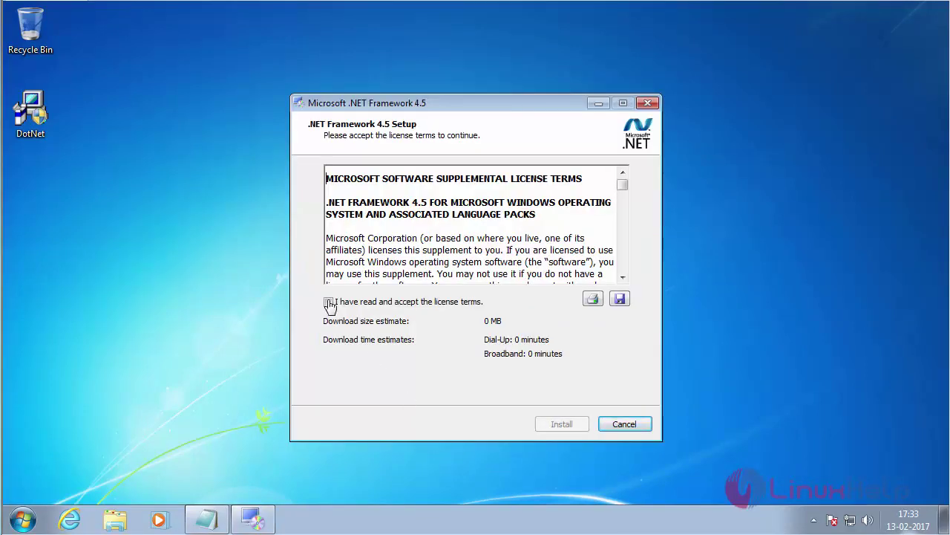
pyautogui.click(329, 303)
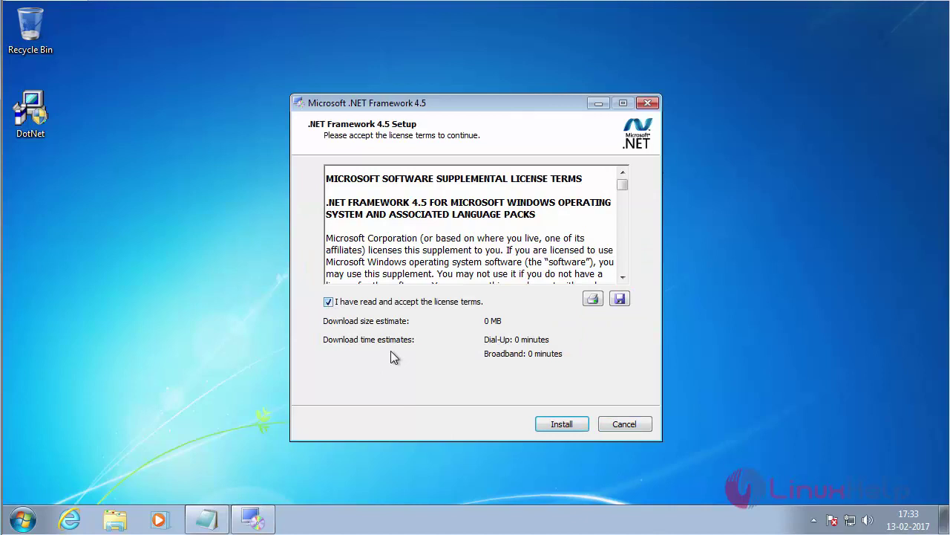
pyautogui.click(563, 425)
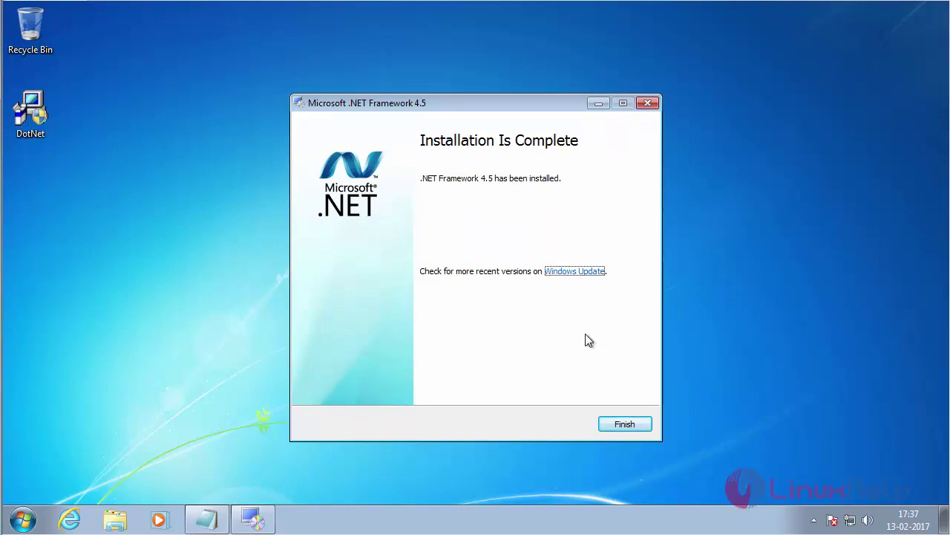
pyautogui.click(631, 426)
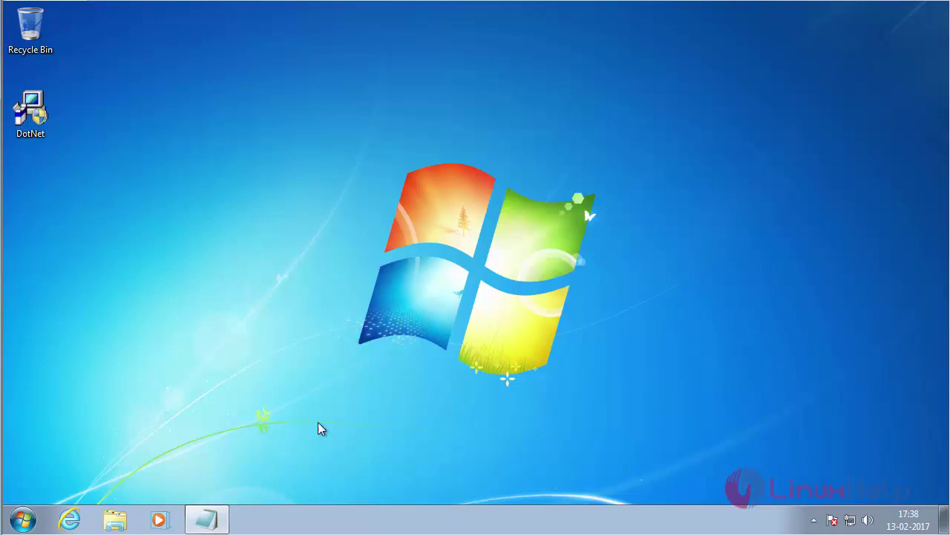
# - Turn Windows Firewall off for home/work and public networks, then close Control Panel
pyautogui.click(23, 519)
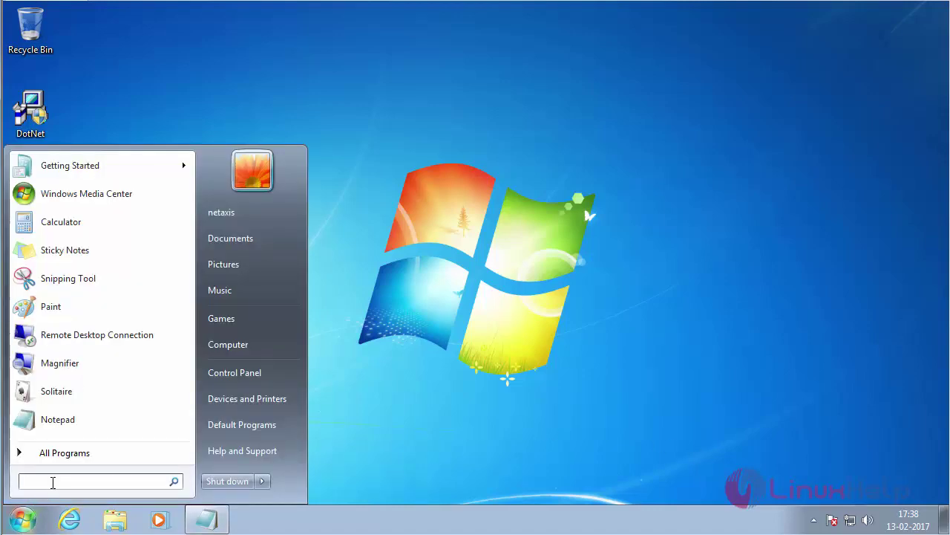
pyautogui.write('firewall')
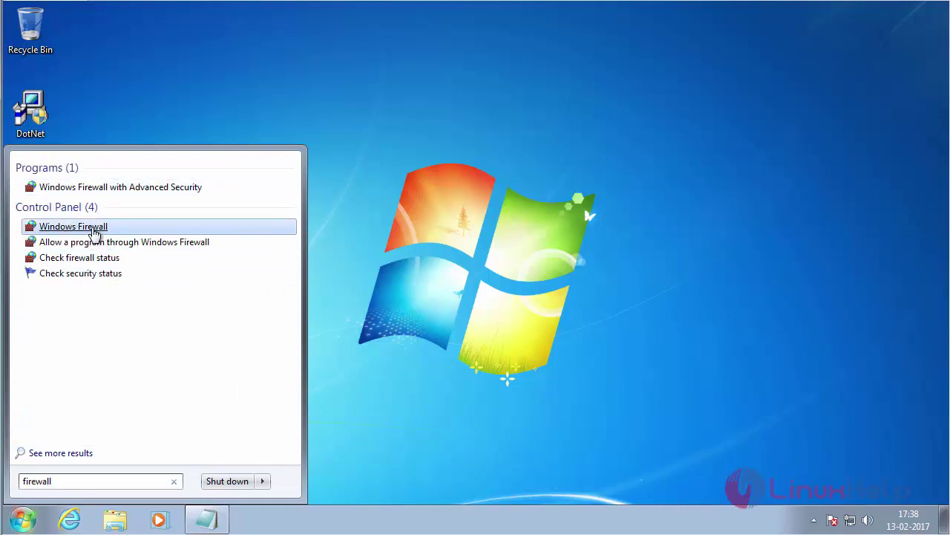
pyautogui.click(97, 235)
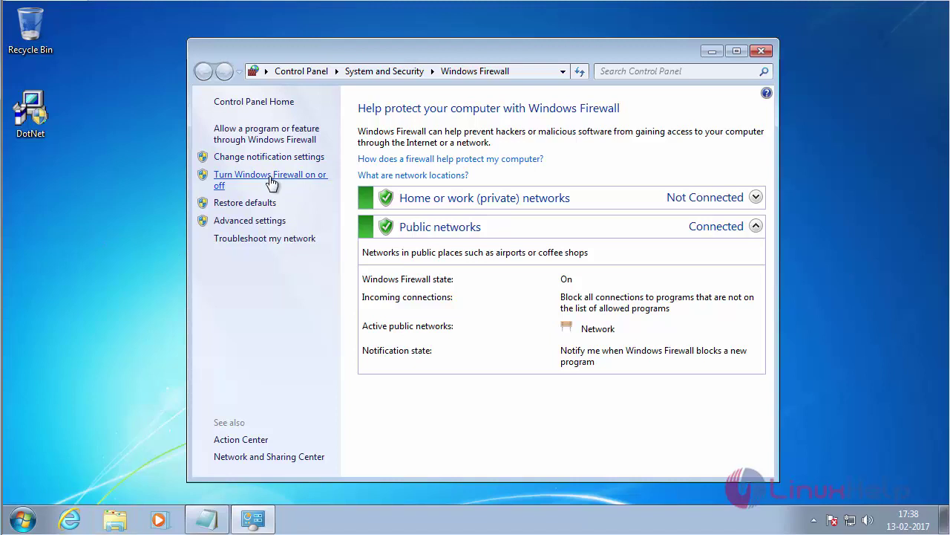
pyautogui.click(271, 179)
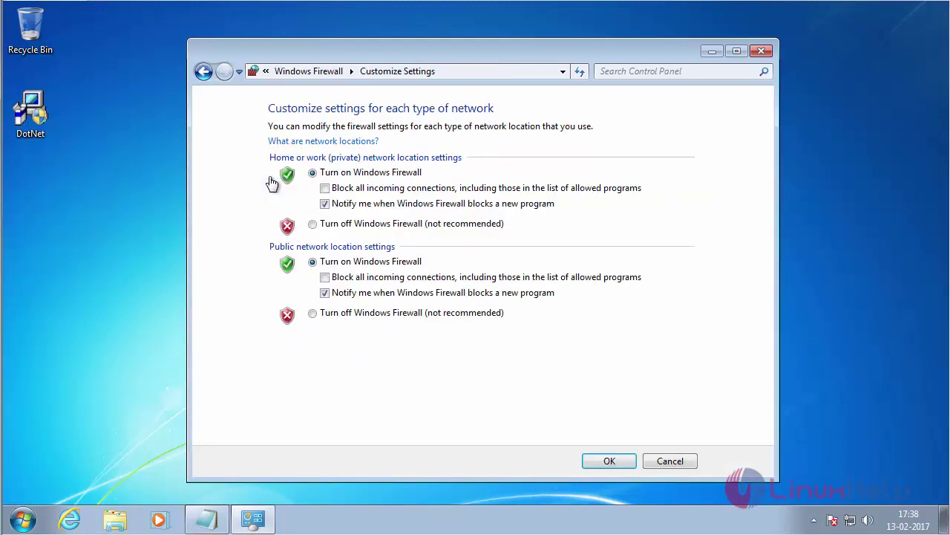
pyautogui.click(312, 224)
pyautogui.click(312, 312)
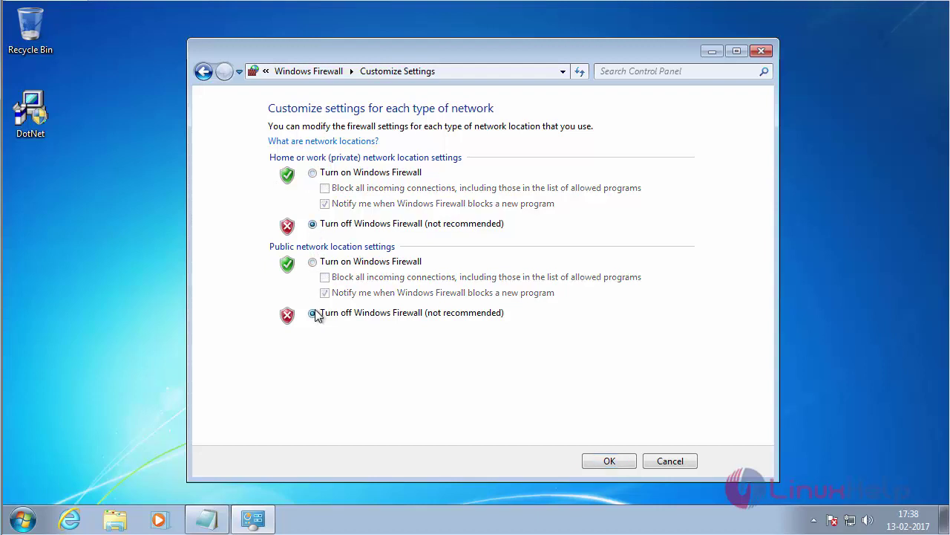
pyautogui.click(608, 460)
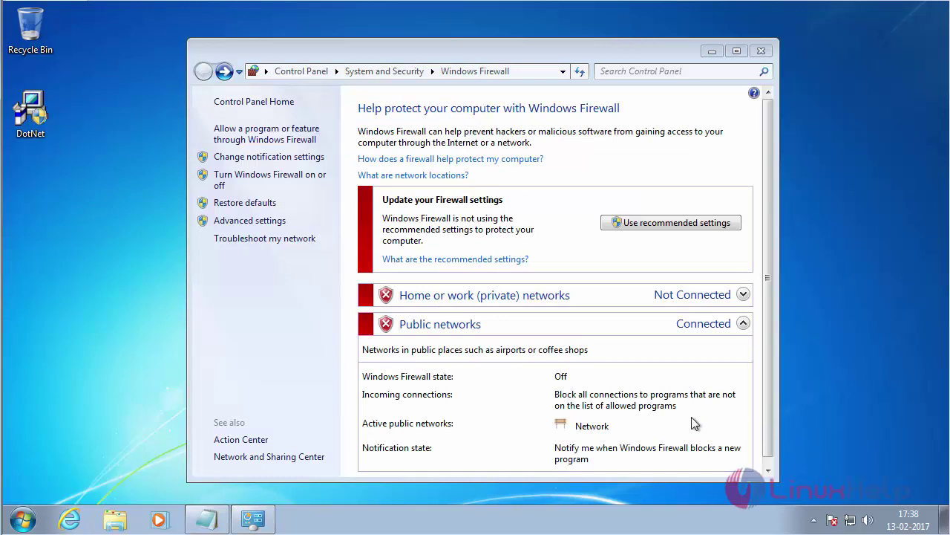
pyautogui.click(761, 51)
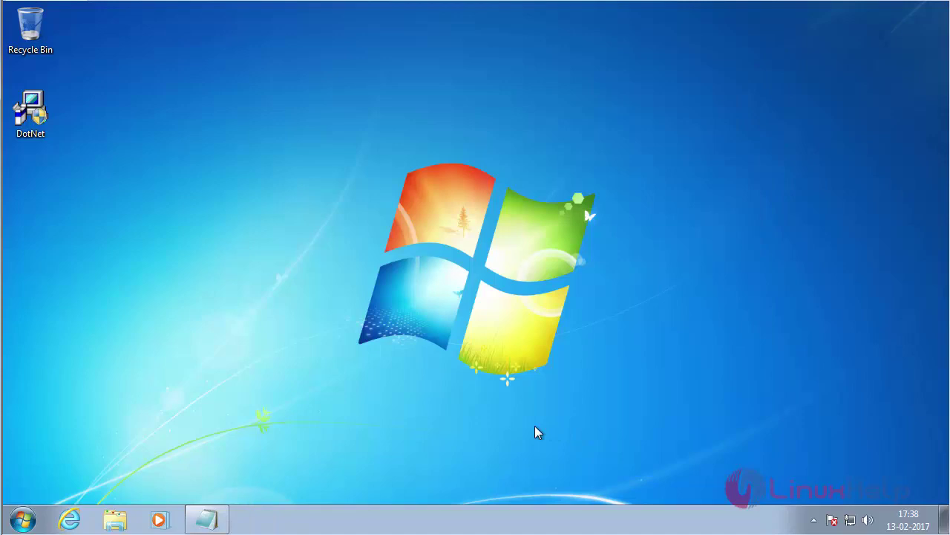
# - Search the Start menu for 'windows feature'
pyautogui.click(22, 520)
pyautogui.click(81, 481)
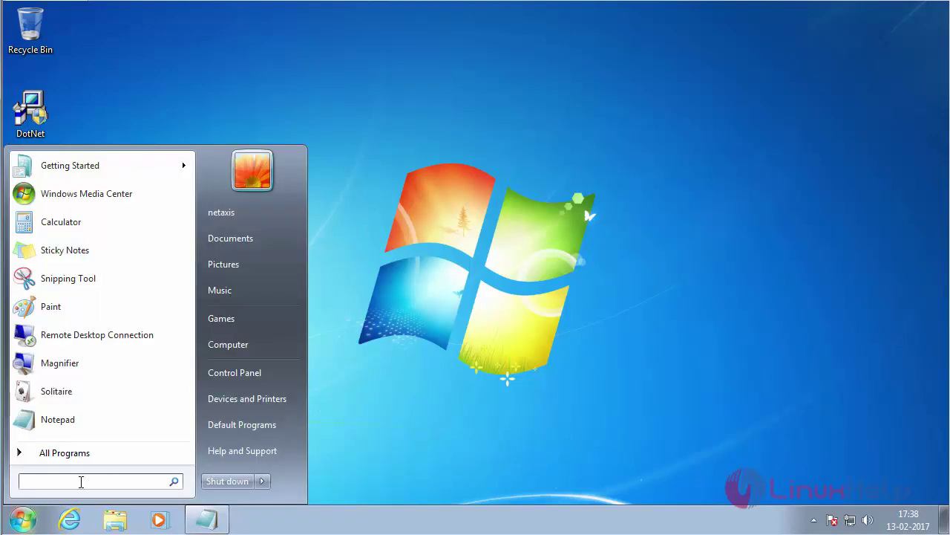
pyautogui.write('win')
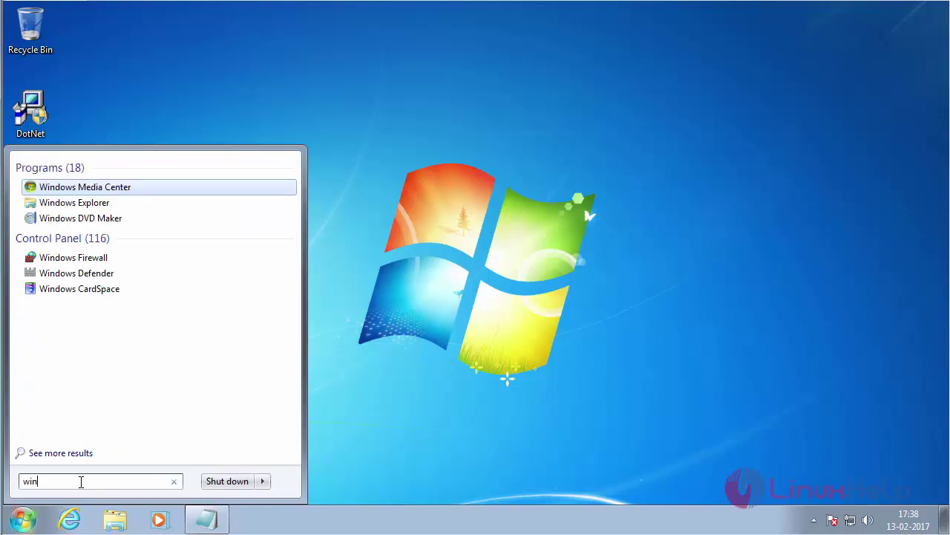
pyautogui.write('dows fe')
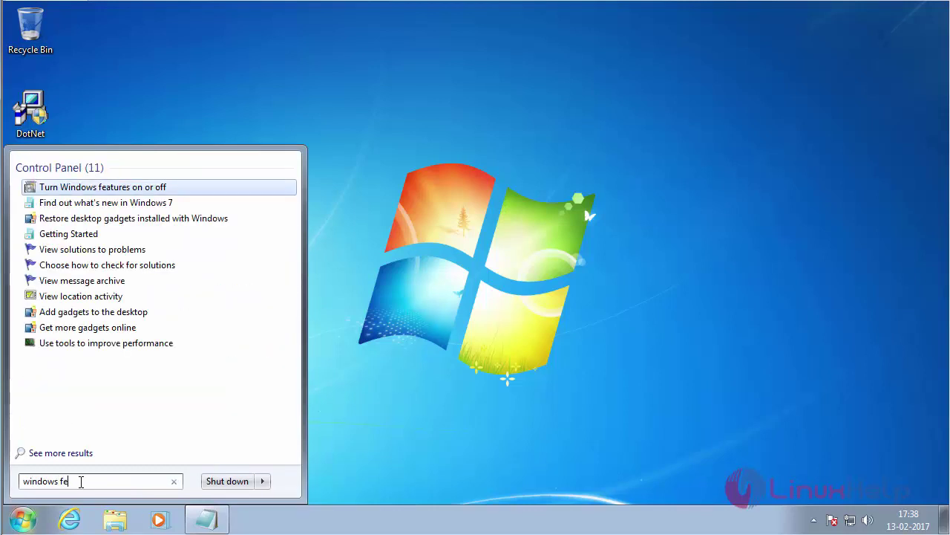
pyautogui.write('ature')
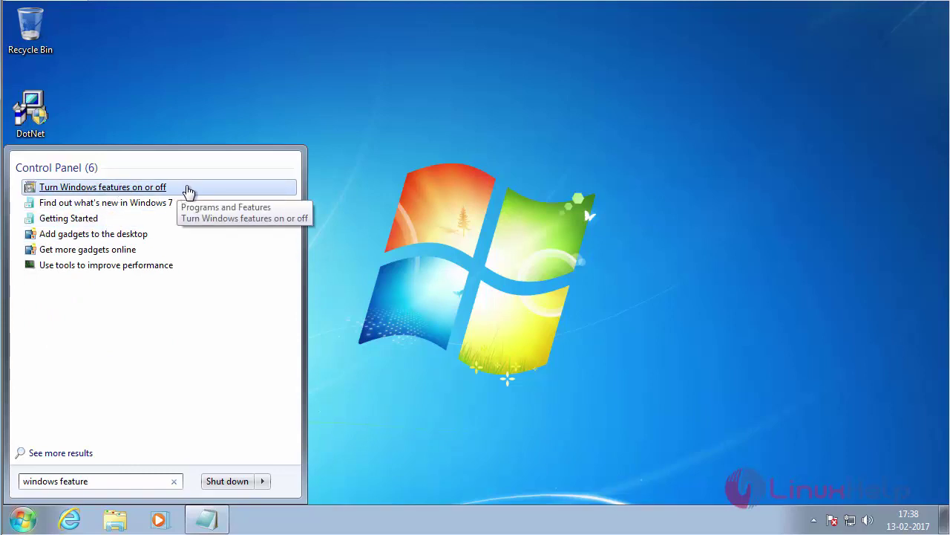
# - Enable FTP Server, IIS 6 Management Compatibility, IIS Management Console, Scripts and Tools, and Management Service
pyautogui.click(188, 192)
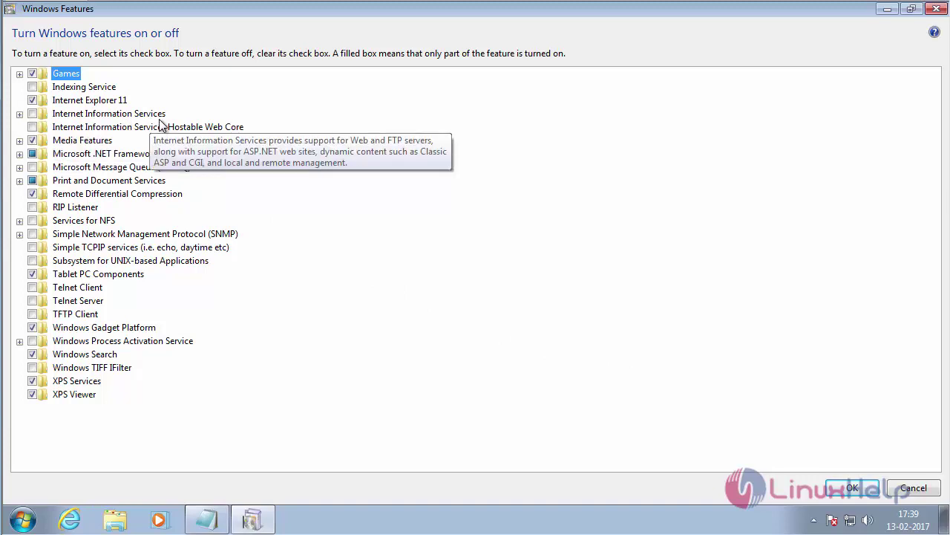
pyautogui.click(19, 114)
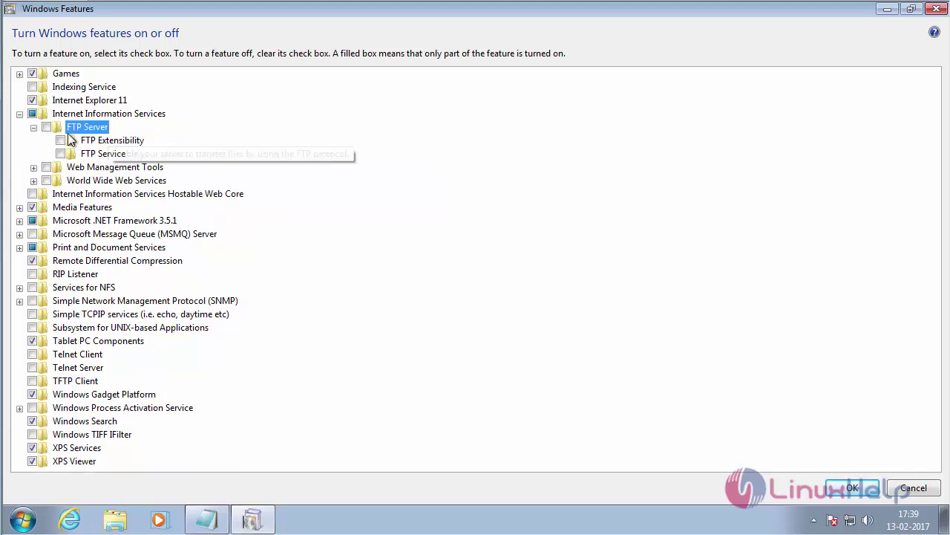
pyautogui.click(60, 140)
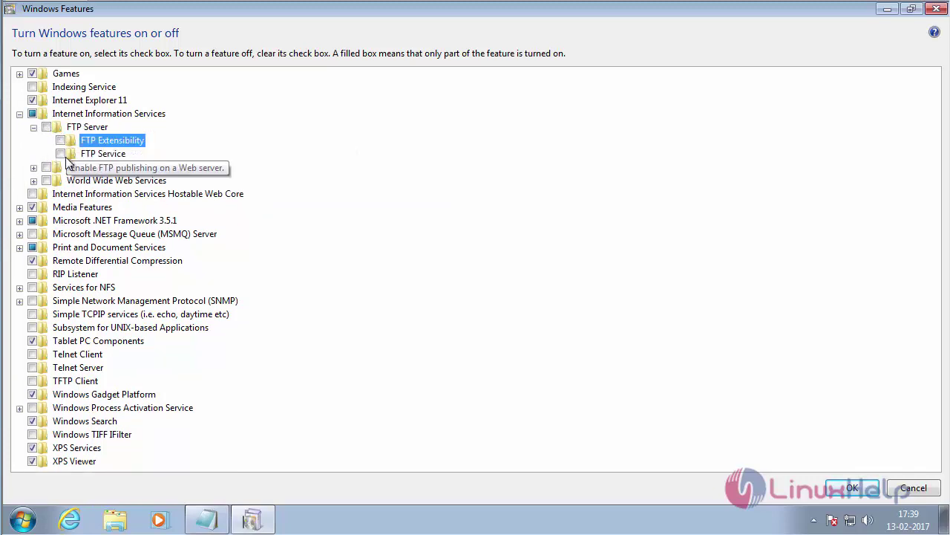
pyautogui.click(34, 167)
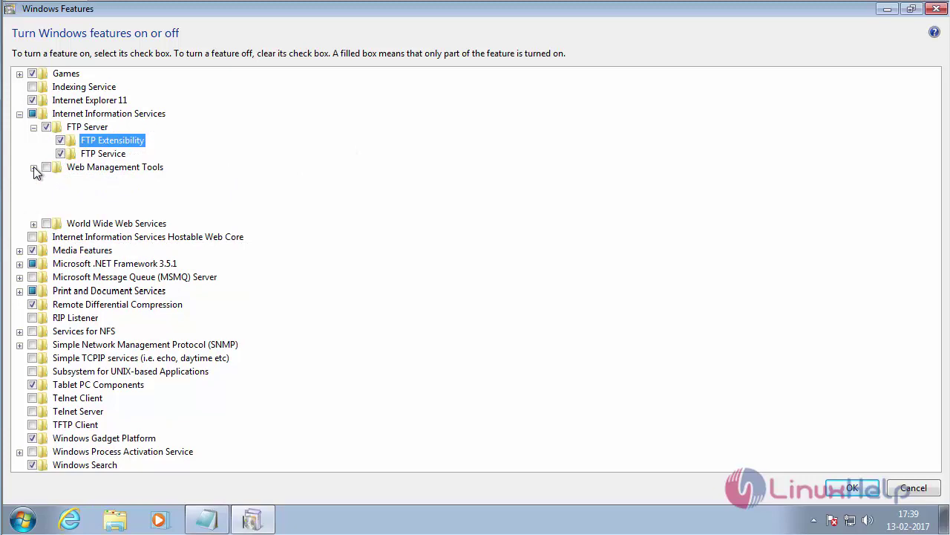
pyautogui.click(47, 181)
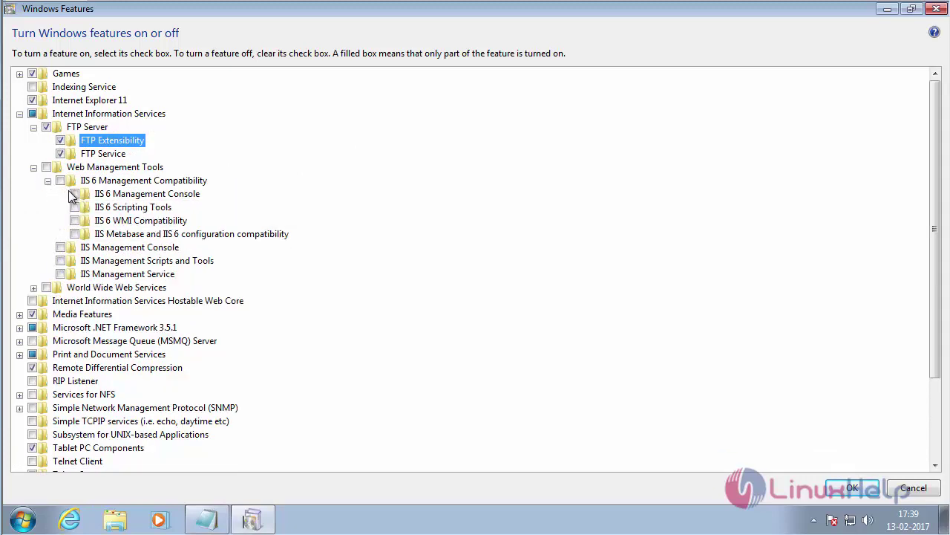
pyautogui.click(74, 193)
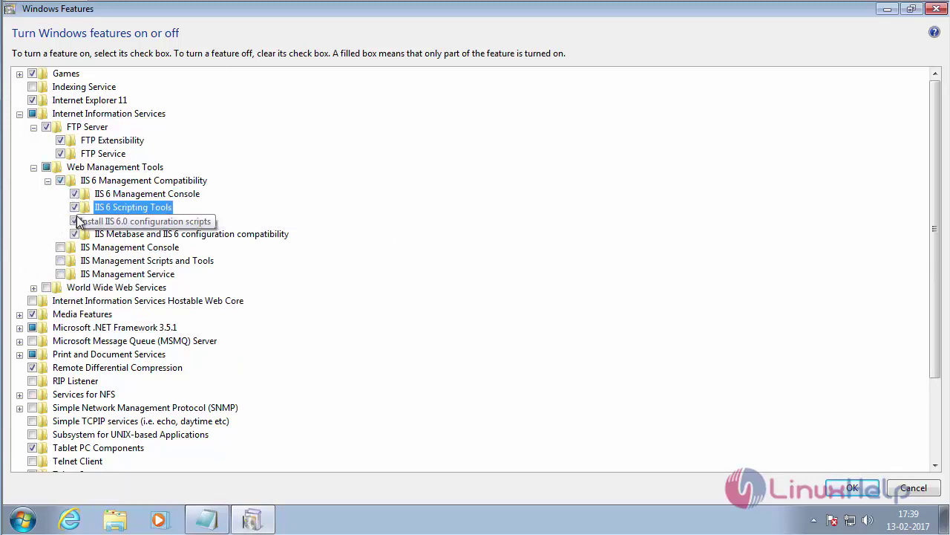
pyautogui.click(65, 247)
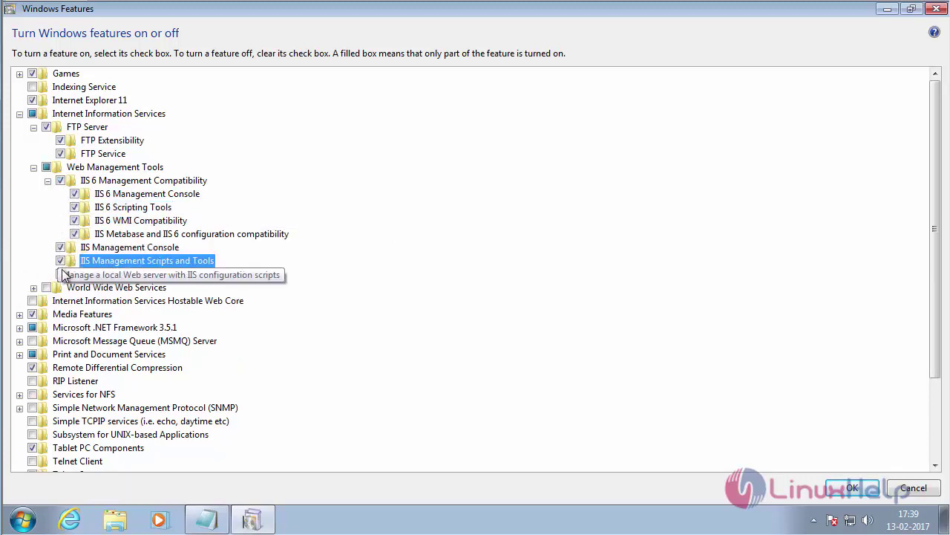
pyautogui.click(65, 274)
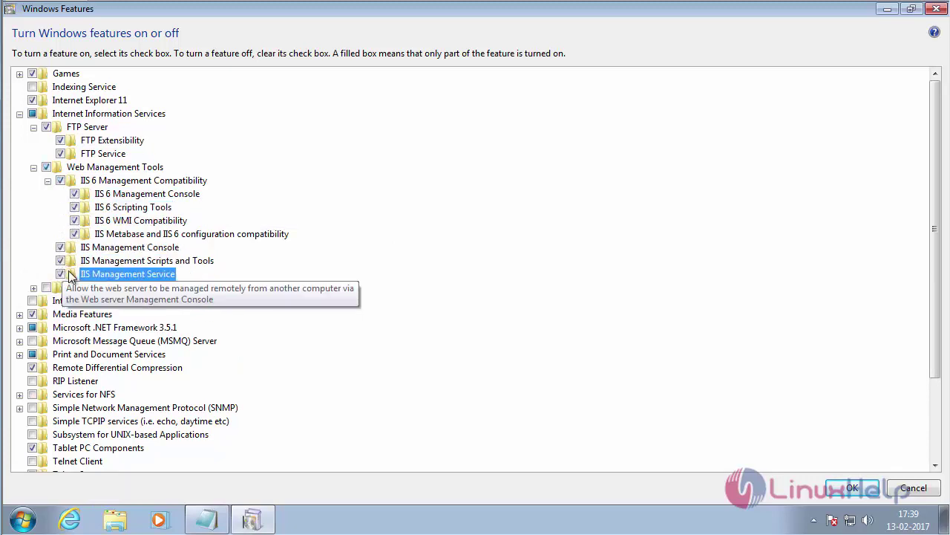
# - Enable all Application Development Features, including ASP.NET and CGI
pyautogui.click(47, 181)
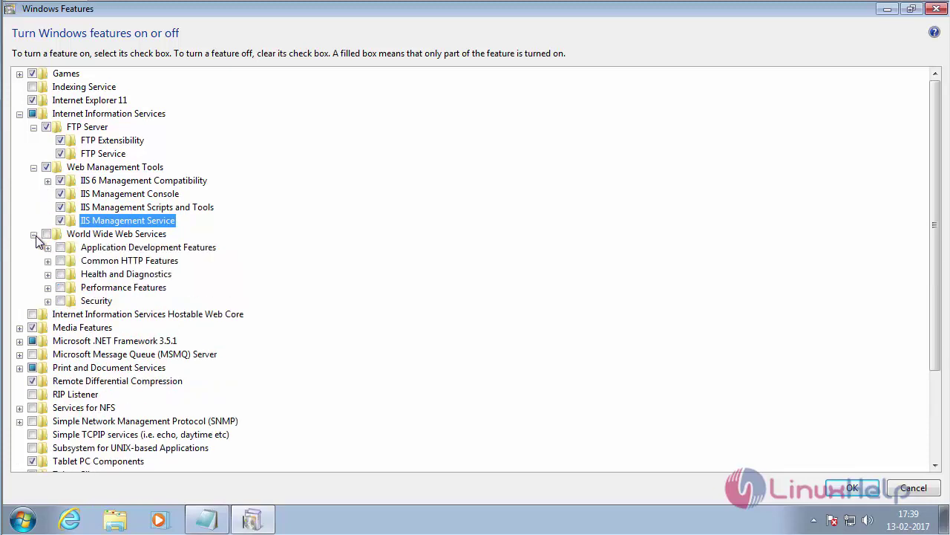
pyautogui.click(33, 233)
pyautogui.moveTo(52, 236)
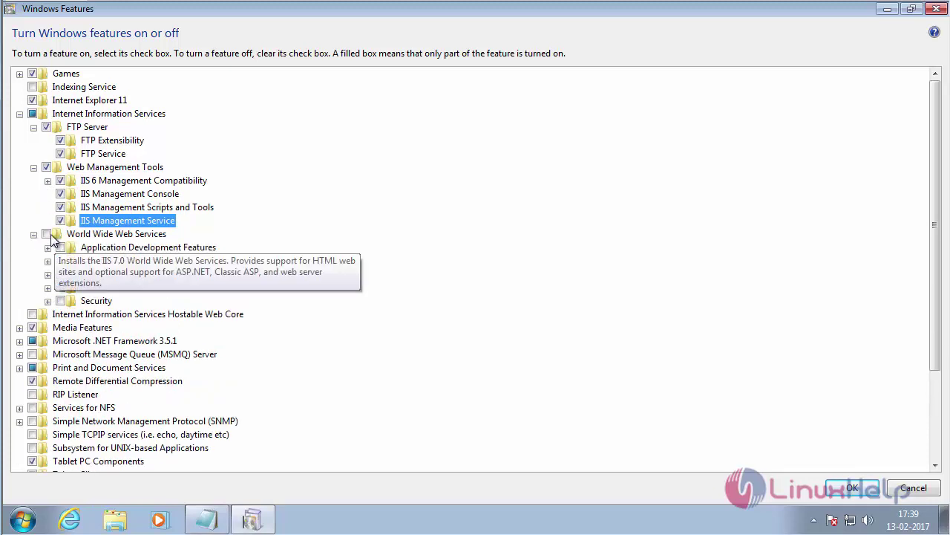
pyautogui.click(48, 247)
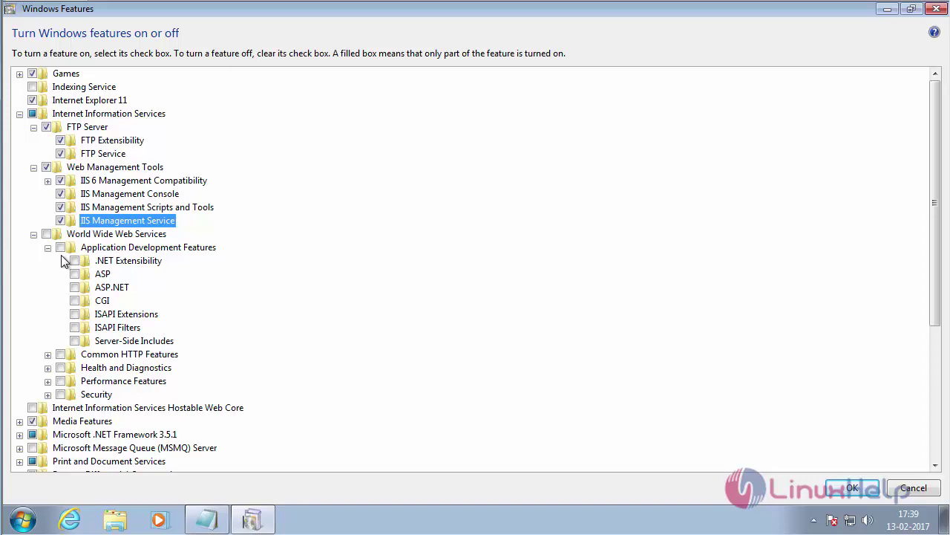
pyautogui.click(74, 260)
pyautogui.click(74, 287)
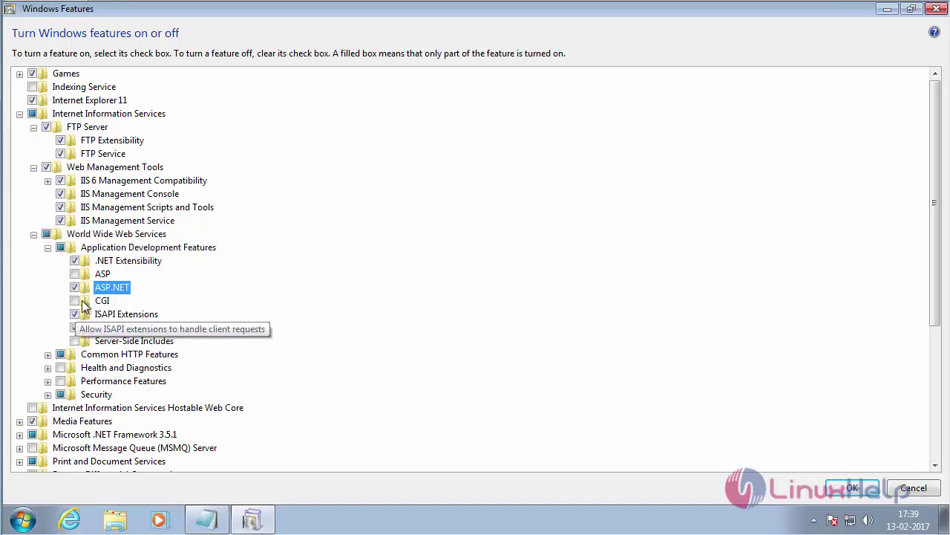
pyautogui.click(74, 301)
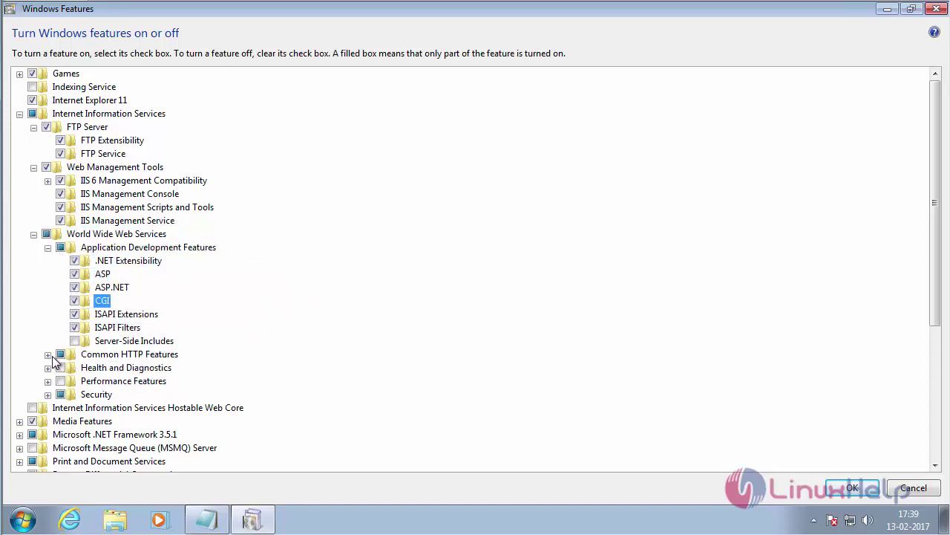
# - Enable all Common HTTP Features, including Directory Browsing, HTTP Errors, WebDAV and Server-Side Includes
pyautogui.click(47, 354)
pyautogui.click(74, 381)
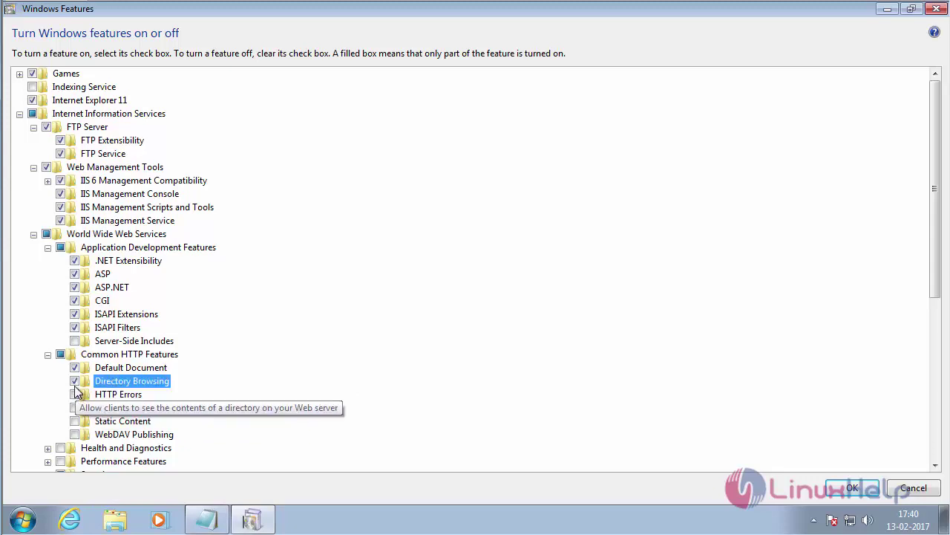
pyautogui.click(74, 408)
pyautogui.click(74, 435)
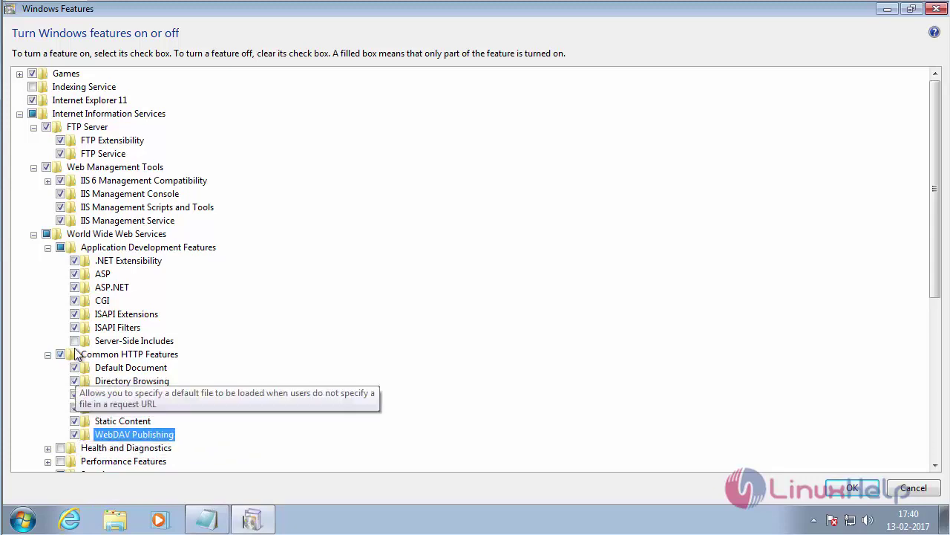
pyautogui.click(74, 341)
pyautogui.click(47, 354)
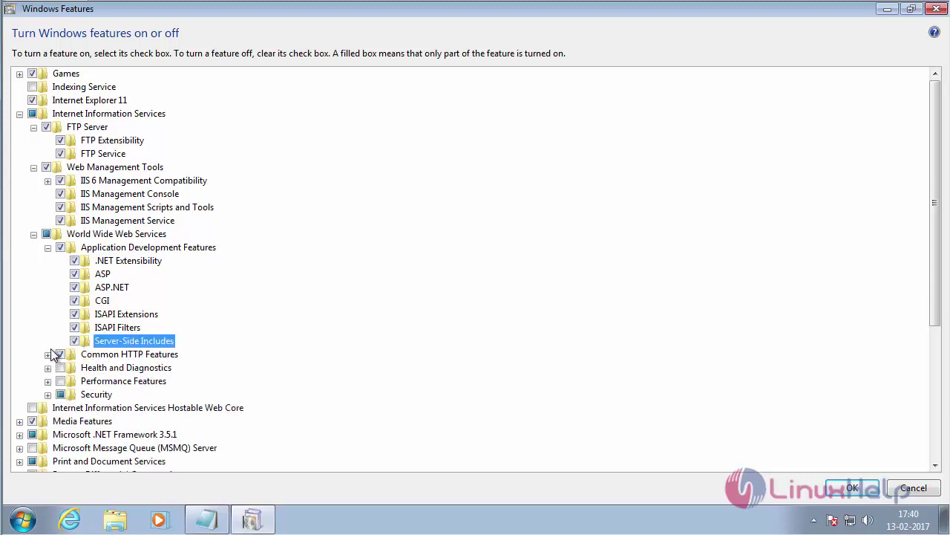
pyautogui.click(47, 247)
# - Enable all Health and Diagnostics items: logging, Request Monitor, ODBC Logging and Tracing
pyautogui.click(48, 274)
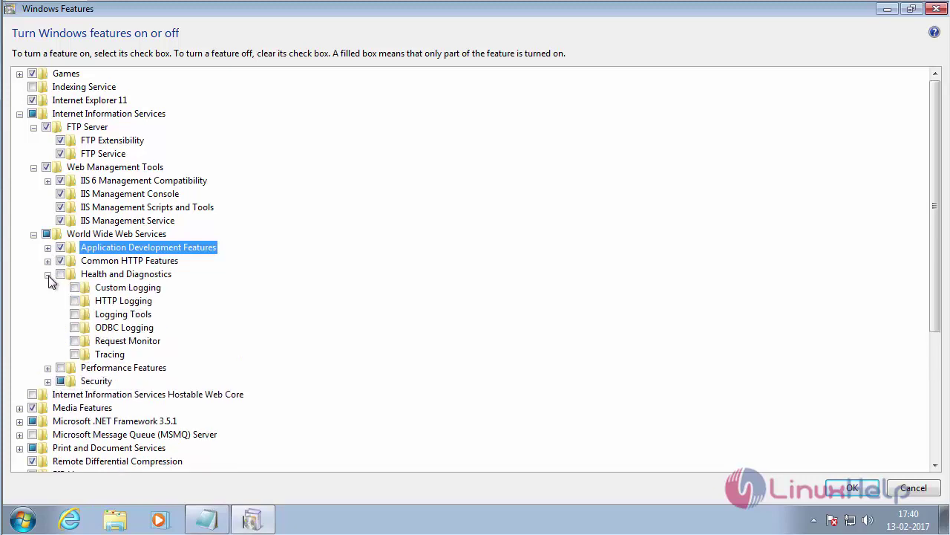
pyautogui.click(74, 287)
pyautogui.click(74, 314)
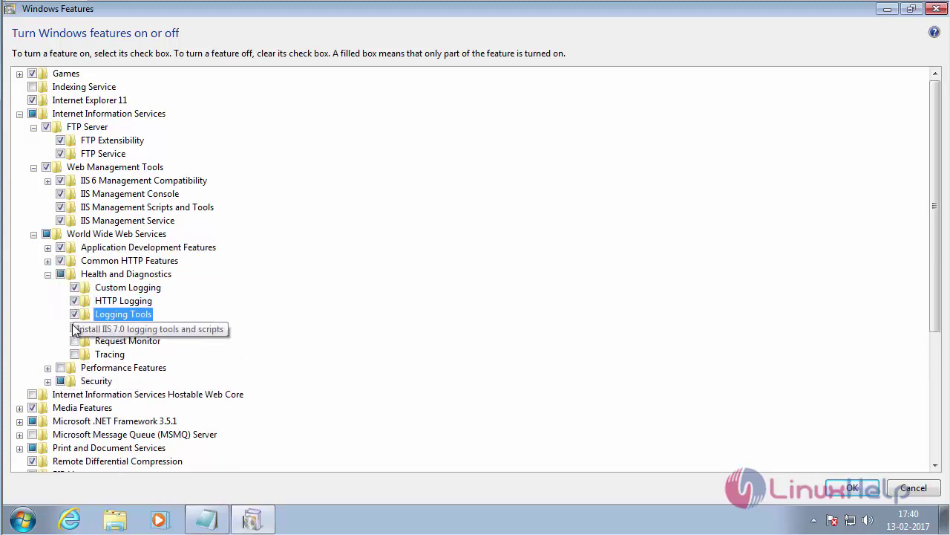
pyautogui.click(74, 341)
pyautogui.click(74, 328)
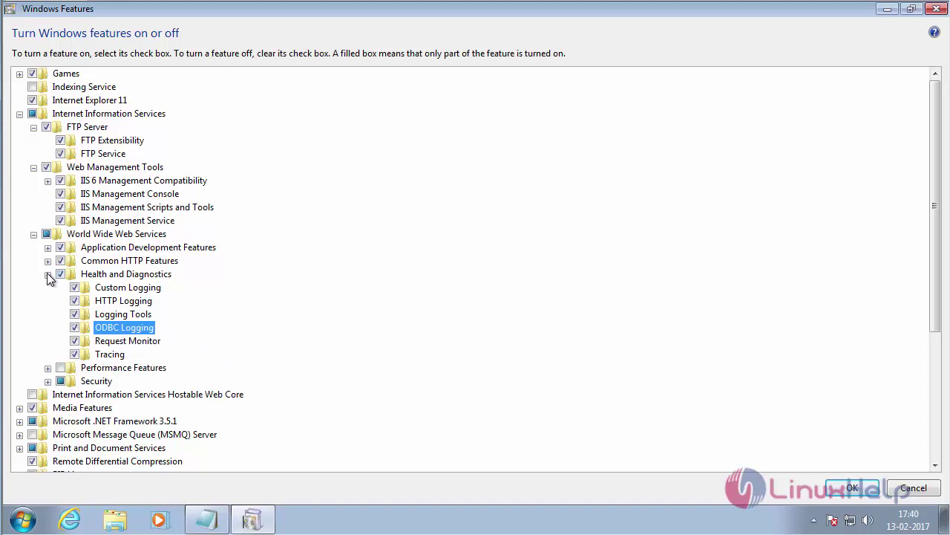
pyautogui.click(47, 274)
# - Enable all Security items: Basic, Digest, certificate mapping, Windows authentication, IP Security, URL Authorization
pyautogui.click(48, 301)
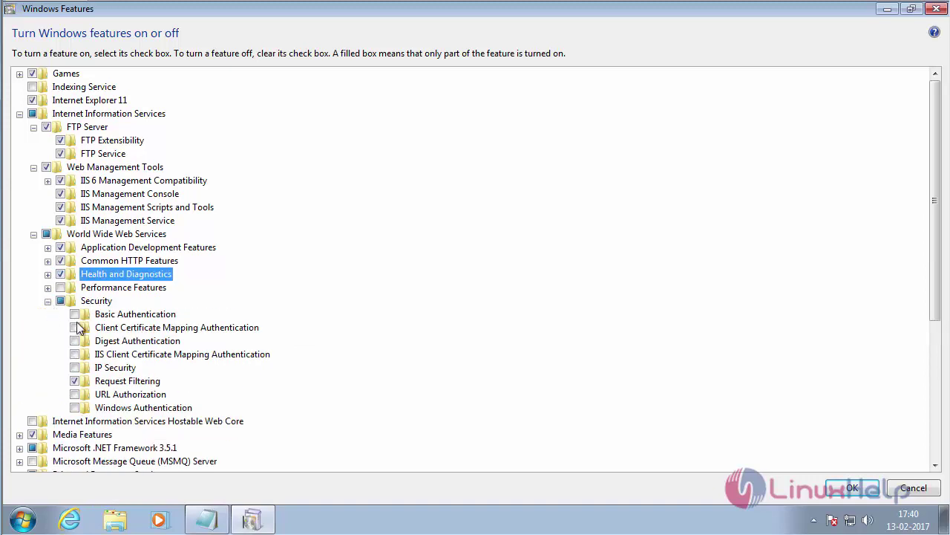
pyautogui.click(75, 314)
pyautogui.click(74, 341)
pyautogui.click(75, 354)
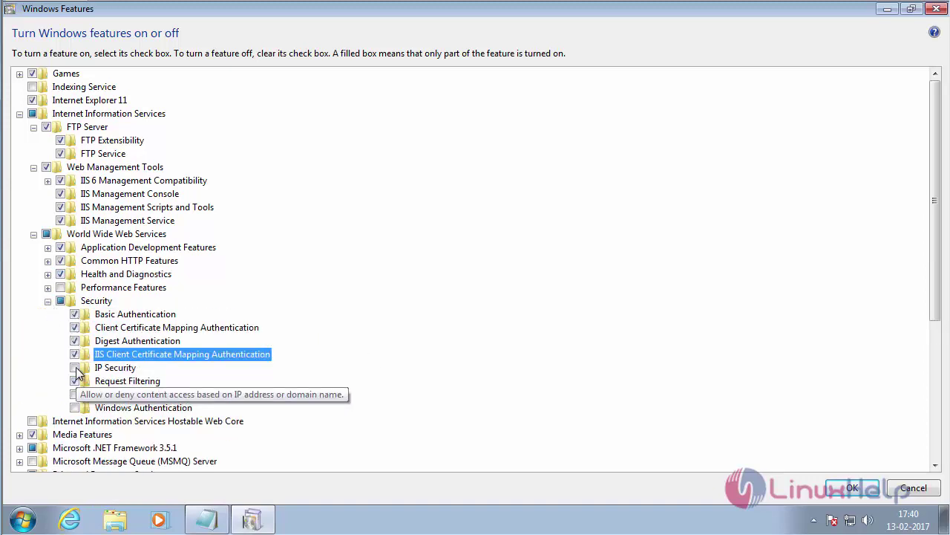
pyautogui.click(74, 368)
pyautogui.click(74, 394)
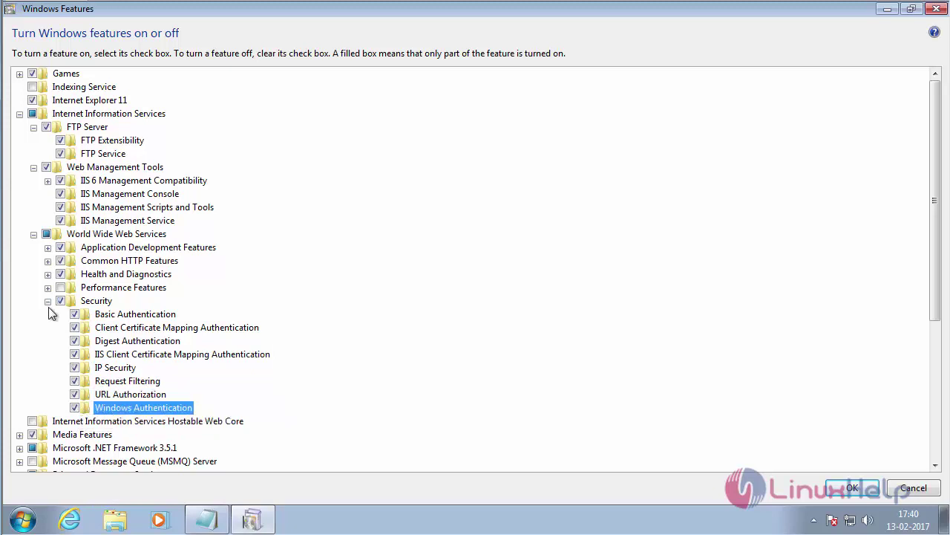
pyautogui.click(48, 301)
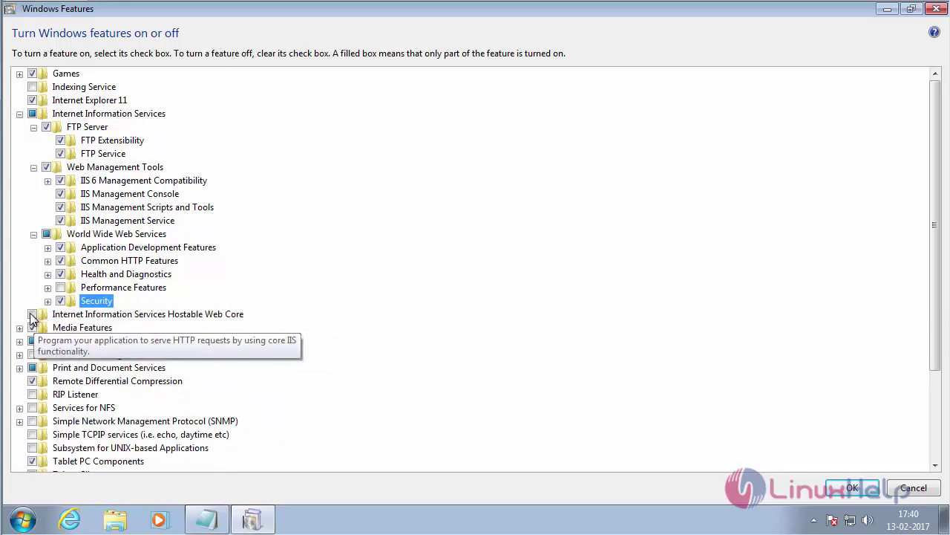
# - Enable IIS Hostable Web Core and both content compression Performance Features
pyautogui.click(32, 314)
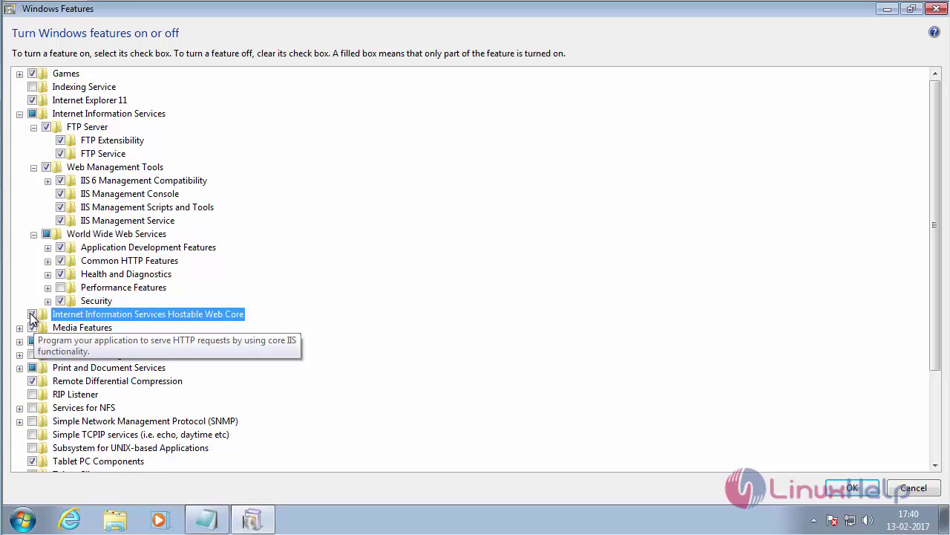
pyautogui.click(47, 287)
pyautogui.click(74, 301)
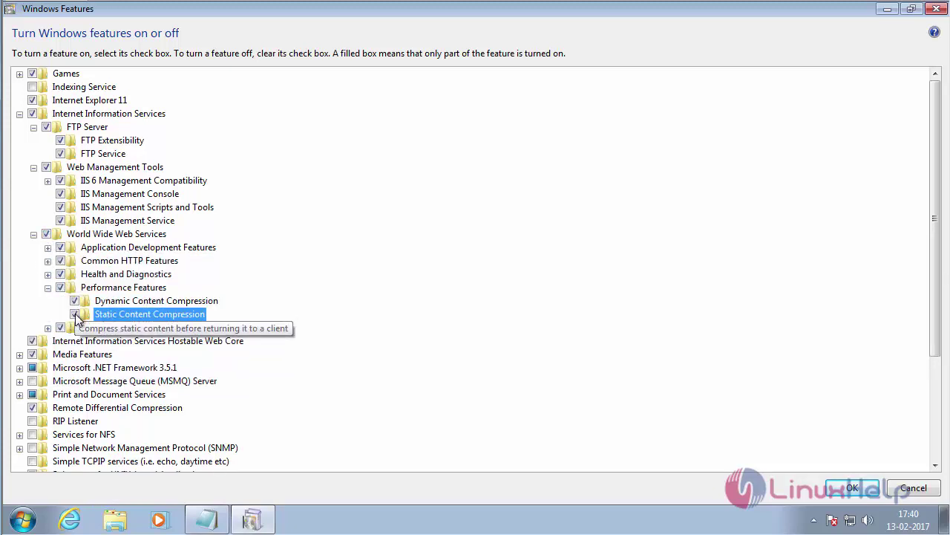
# - Enable .NET Framework 3.5.1 with WCF HTTP and Non-HTTP Activation
pyautogui.click(20, 114)
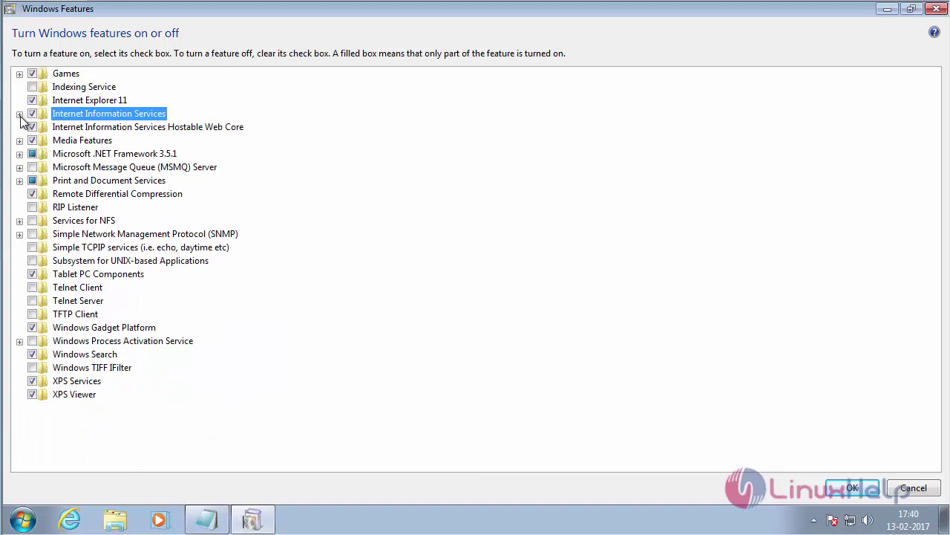
pyautogui.click(19, 154)
pyautogui.click(46, 167)
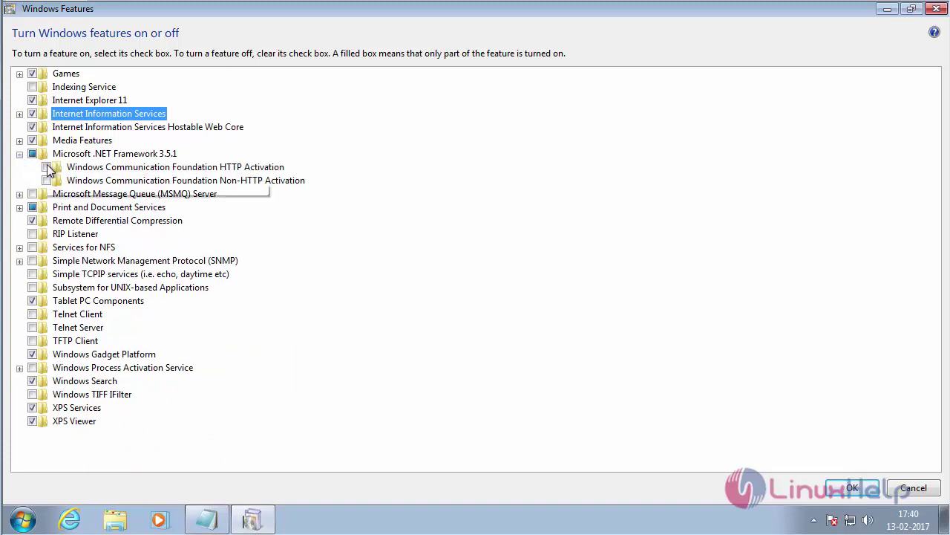
pyautogui.click(46, 180)
# - Enable Telnet Client and Telnet Server and apply the feature changes
pyautogui.click(19, 154)
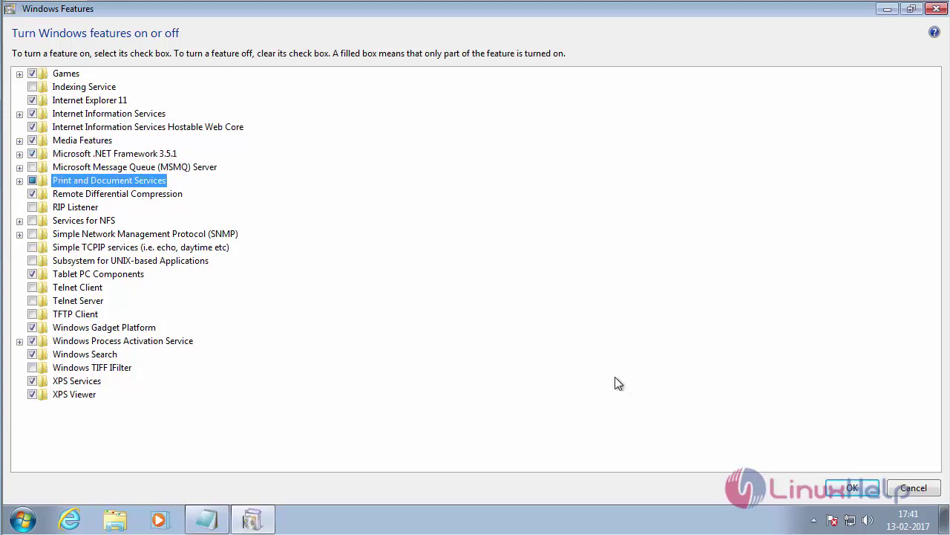
pyautogui.click(32, 287)
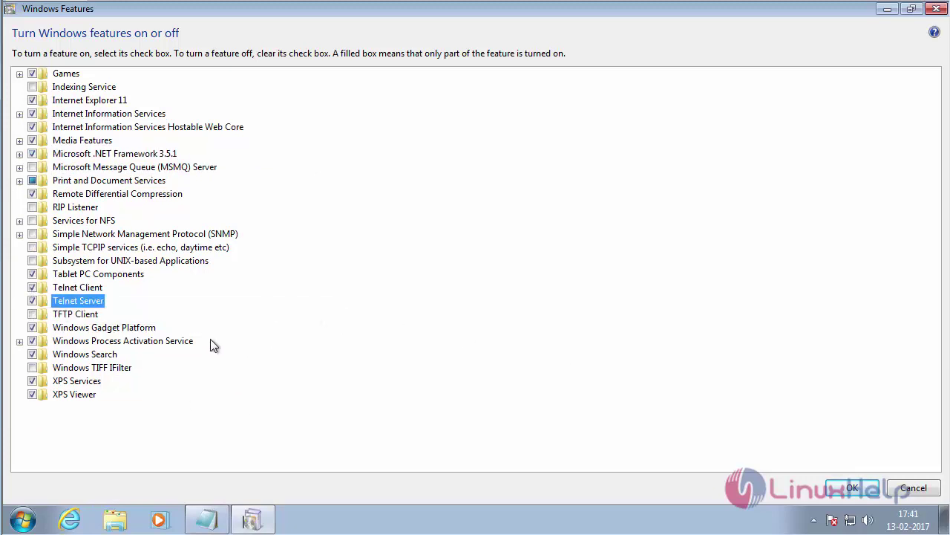
pyautogui.click(853, 490)
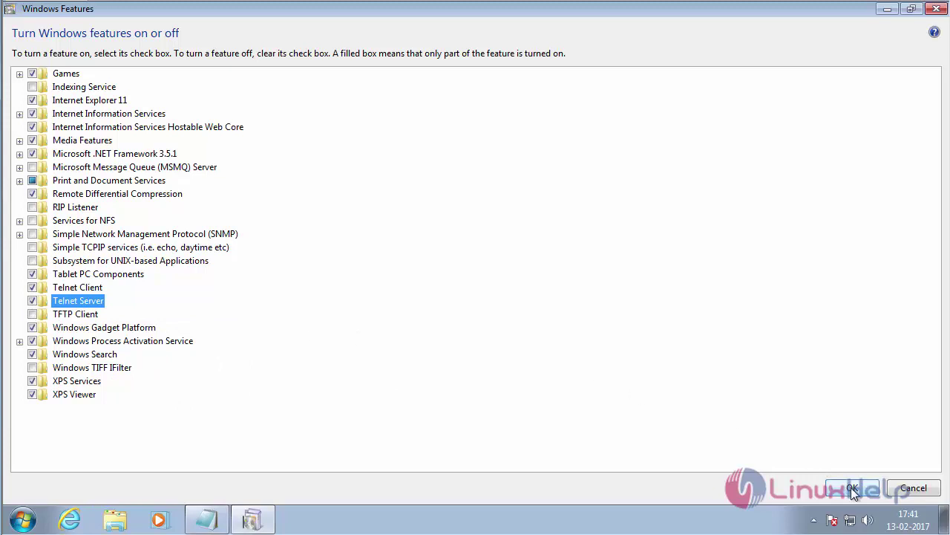